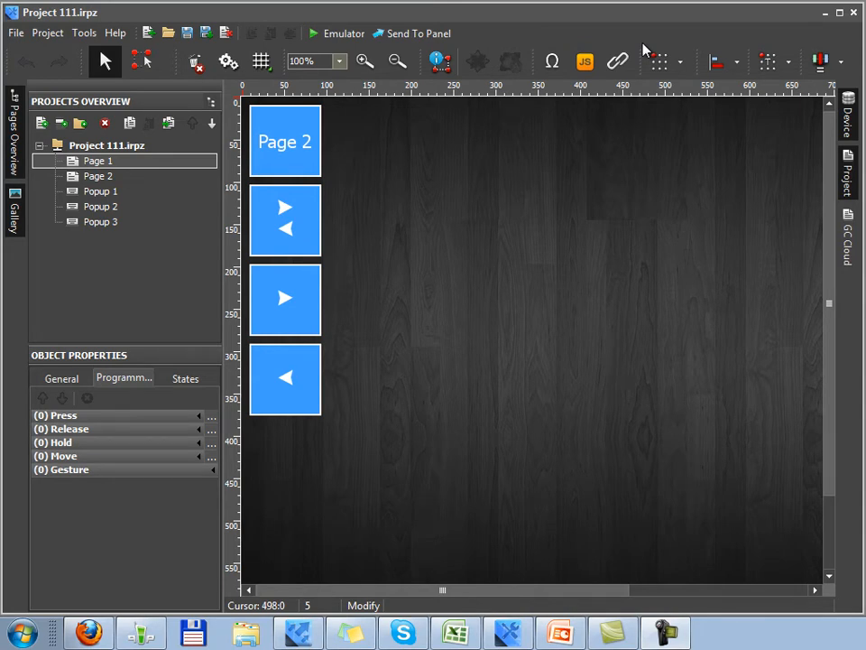
Step: Open Popup 1's Effects property from its General properties to show the Effects dialog
{"action": "left_click", "coordinate": [101, 192]}
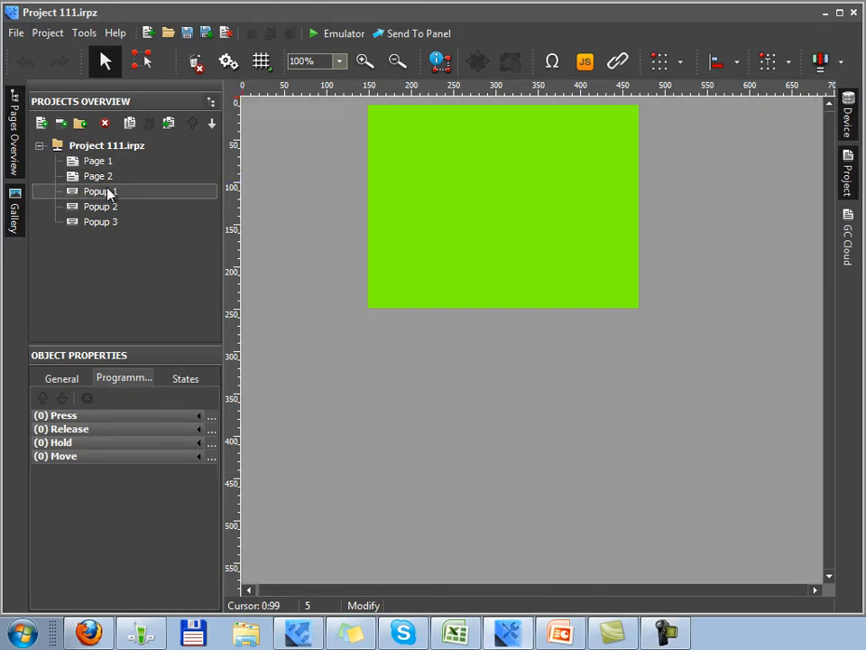
{"action": "left_click", "coordinate": [64, 380]}
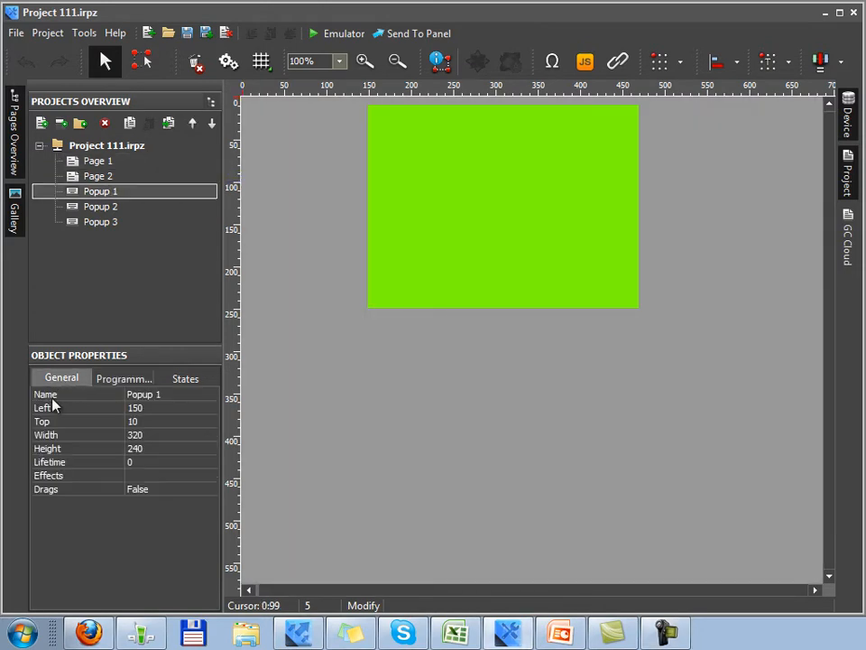
{"action": "left_click", "coordinate": [106, 481]}
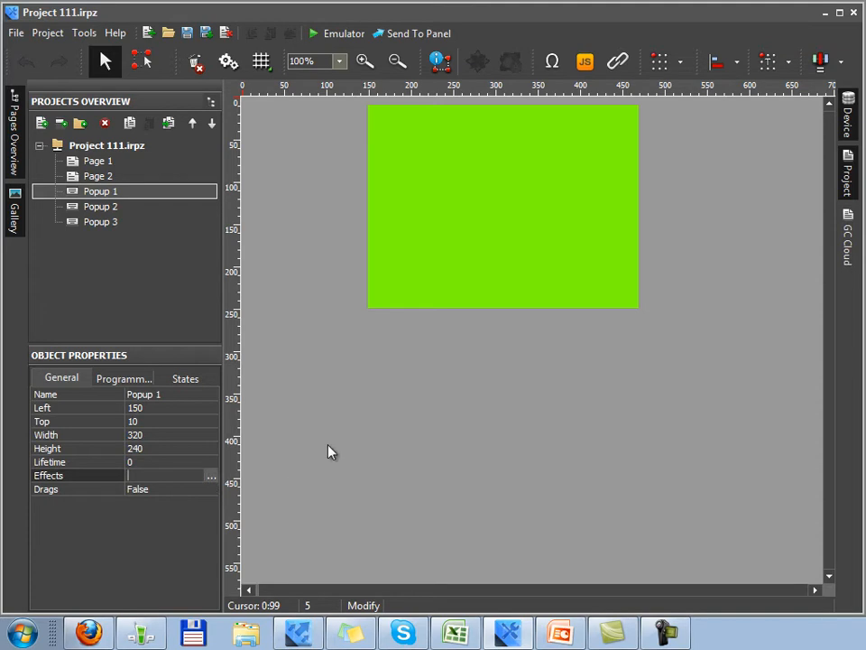
{"action": "left_click", "coordinate": [212, 477]}
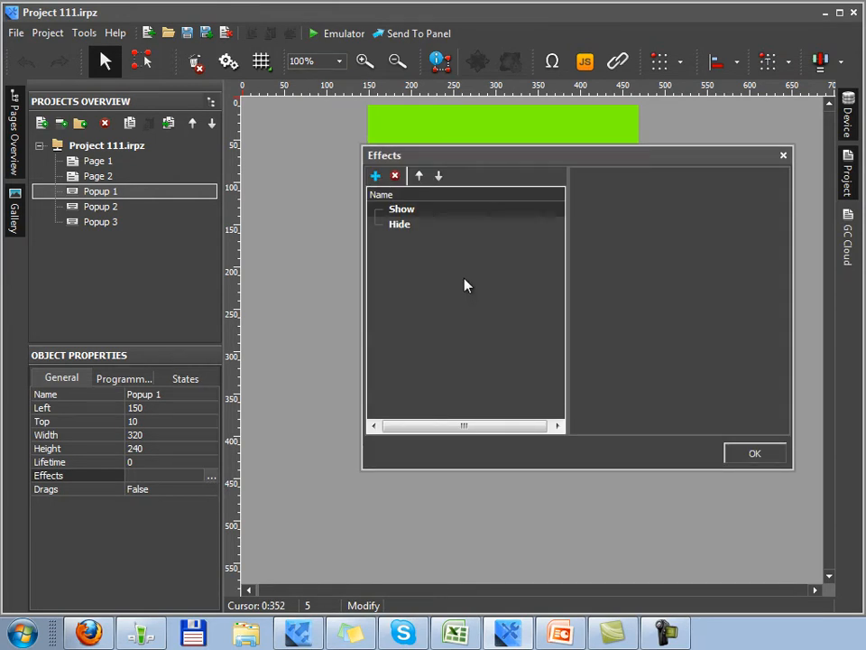
Step: Add a TV Scan effect under Show for Popup 1
{"action": "left_click", "coordinate": [376, 177]}
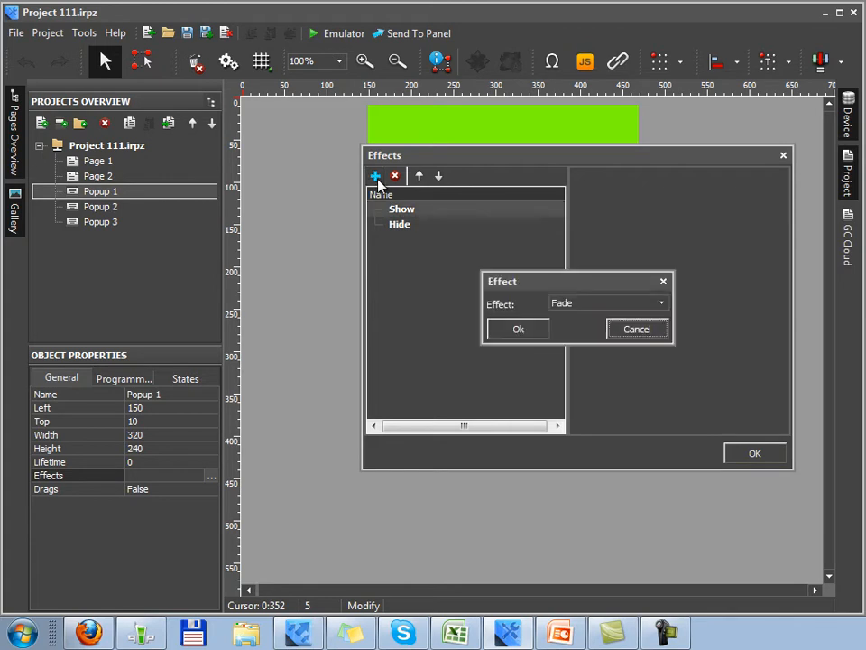
{"action": "left_click", "coordinate": [661, 307]}
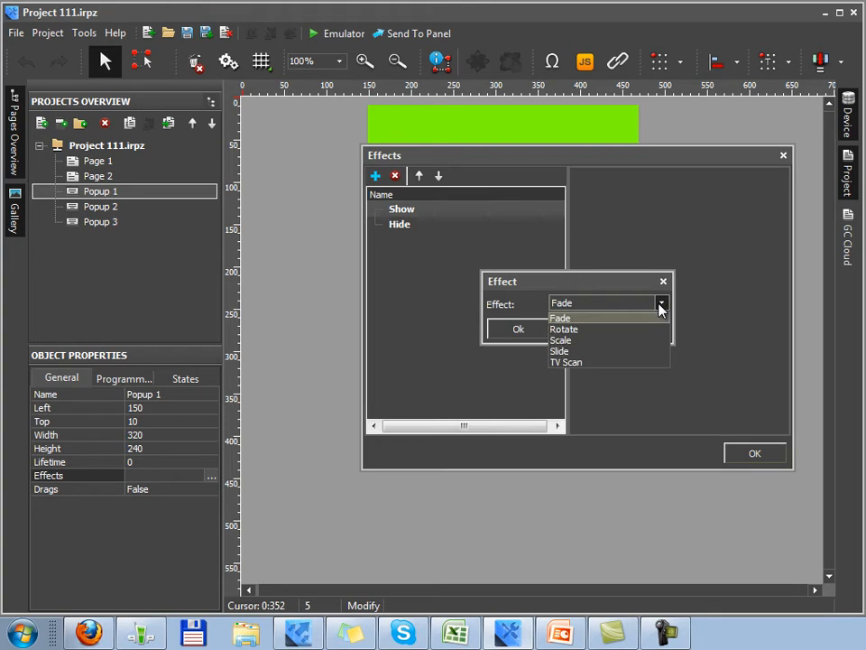
{"action": "left_click", "coordinate": [646, 363]}
{"action": "left_click", "coordinate": [528, 330]}
Step: Add a TV Scan effect under Hide for Popup 1
{"action": "left_click", "coordinate": [433, 248]}
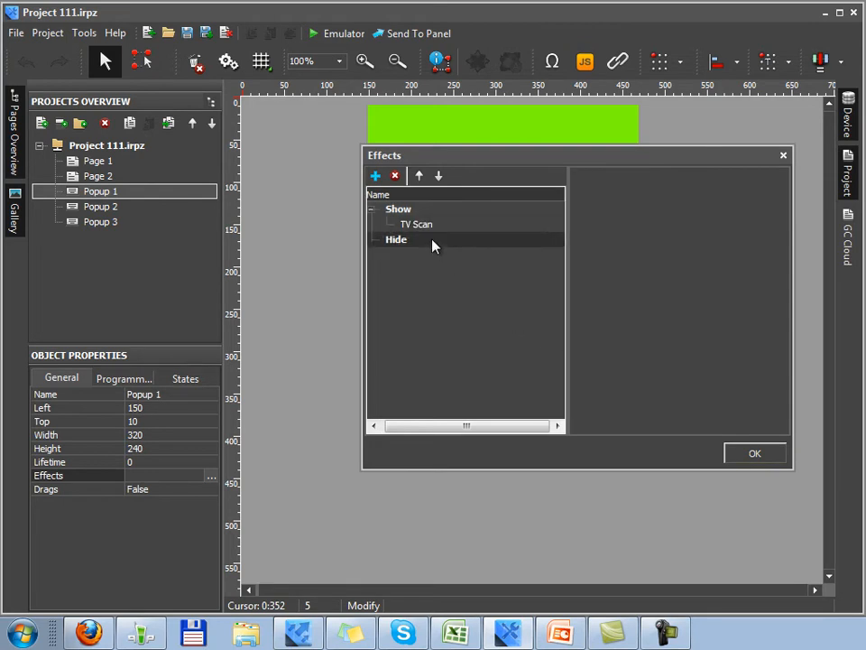
{"action": "left_click", "coordinate": [376, 175]}
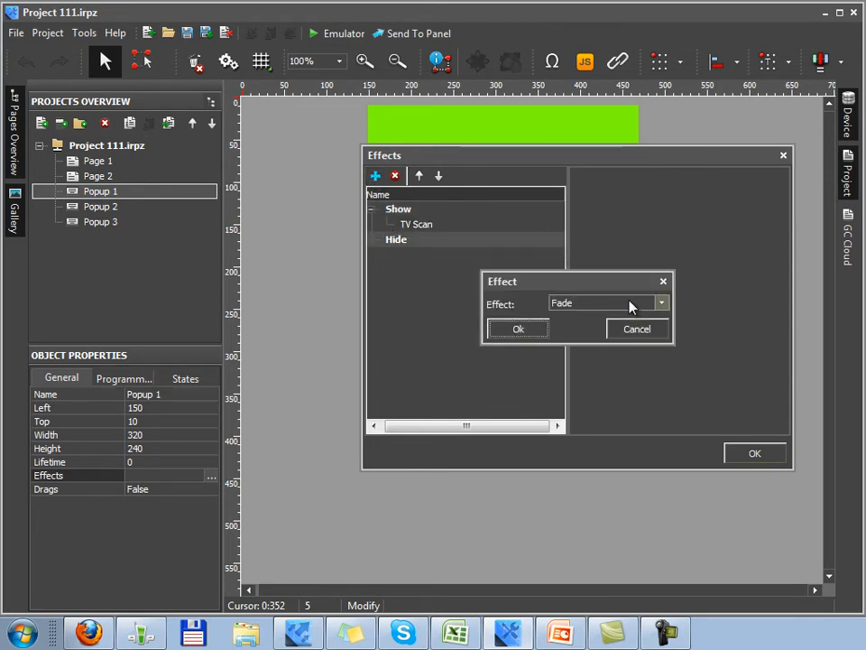
{"action": "left_click", "coordinate": [632, 307]}
{"action": "left_click", "coordinate": [601, 365]}
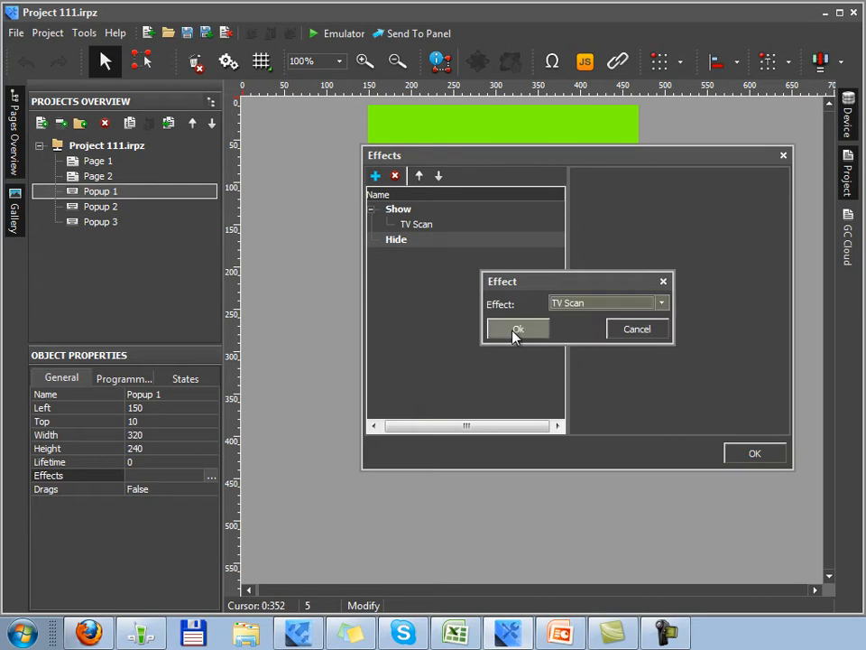
{"action": "left_click", "coordinate": [517, 331]}
Step: Review both TV Scan effects' settings and apply the effects with OK
{"action": "left_click", "coordinate": [429, 227]}
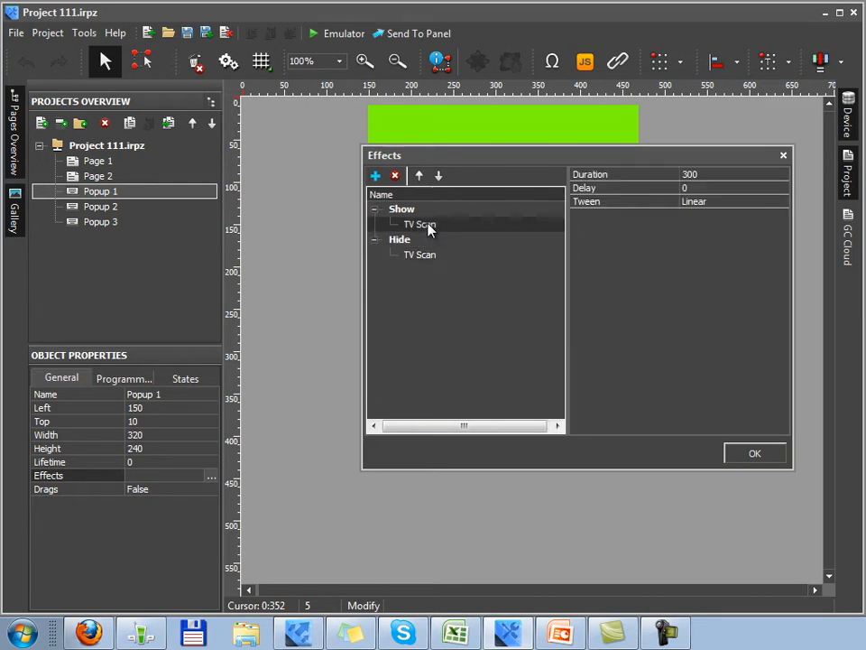
{"action": "left_click", "coordinate": [422, 255]}
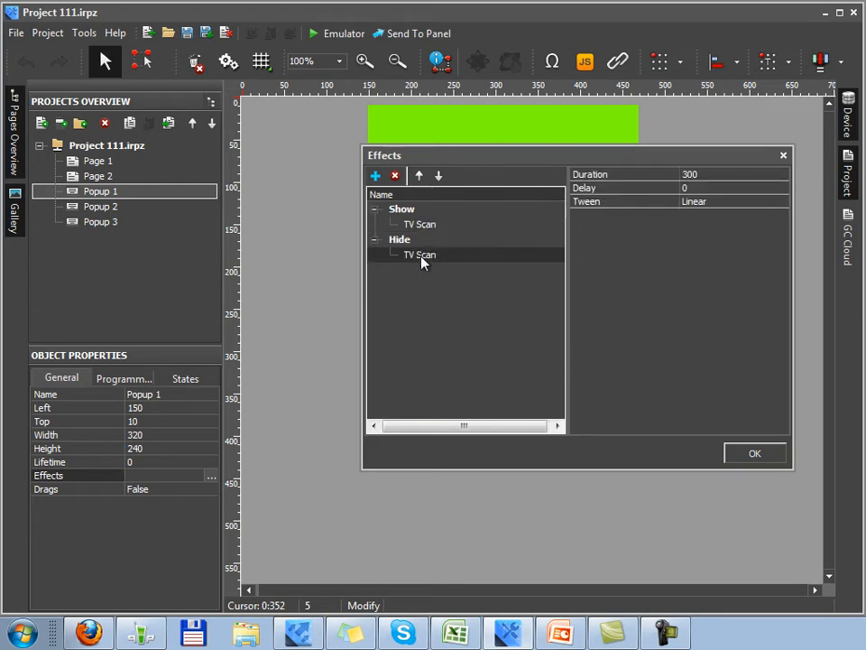
{"action": "left_click", "coordinate": [425, 228]}
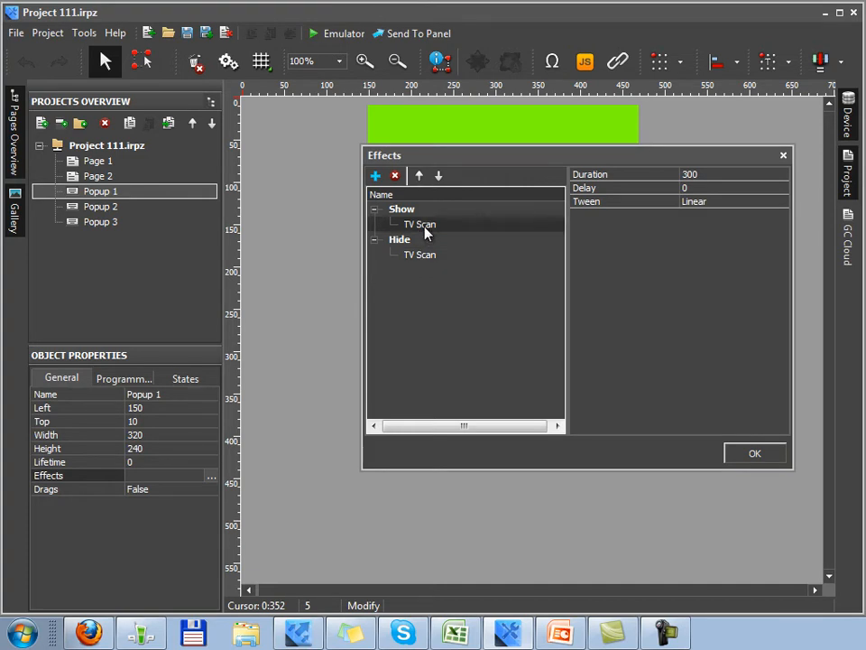
{"action": "left_click", "coordinate": [375, 178]}
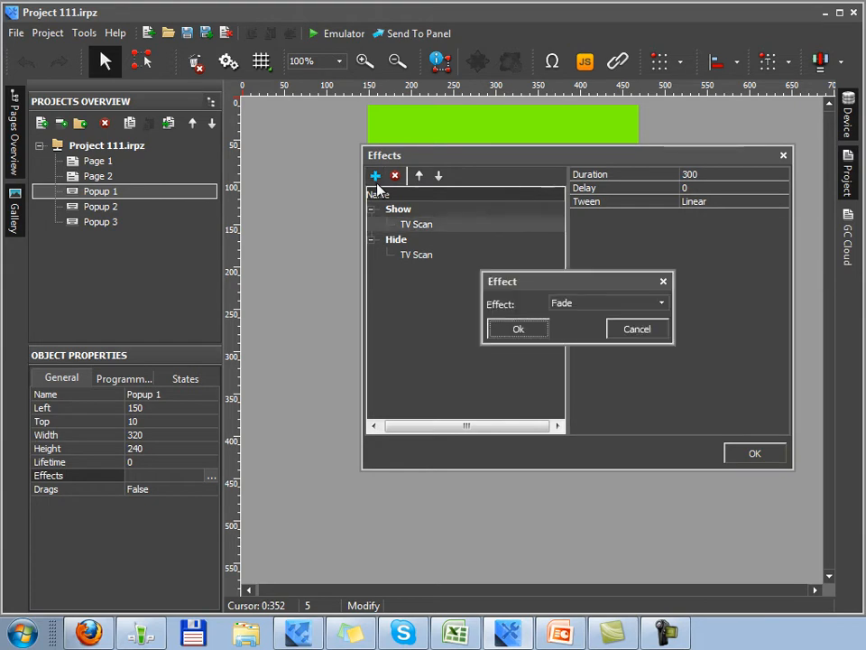
{"action": "left_click", "coordinate": [519, 328]}
{"action": "left_click", "coordinate": [758, 455]}
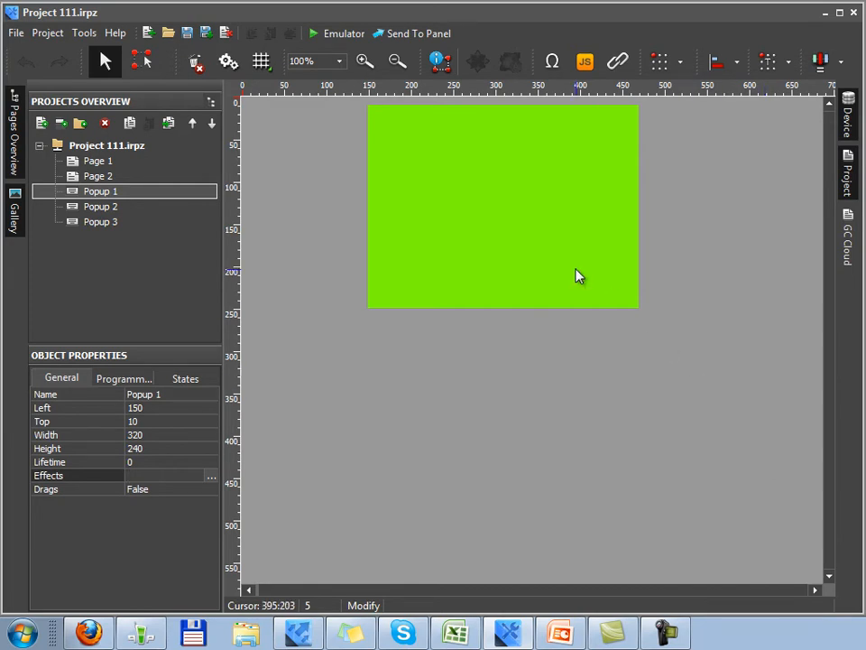
Step: Return to Page 1 and bring up the Project Properties settings
{"action": "left_click", "coordinate": [140, 164]}
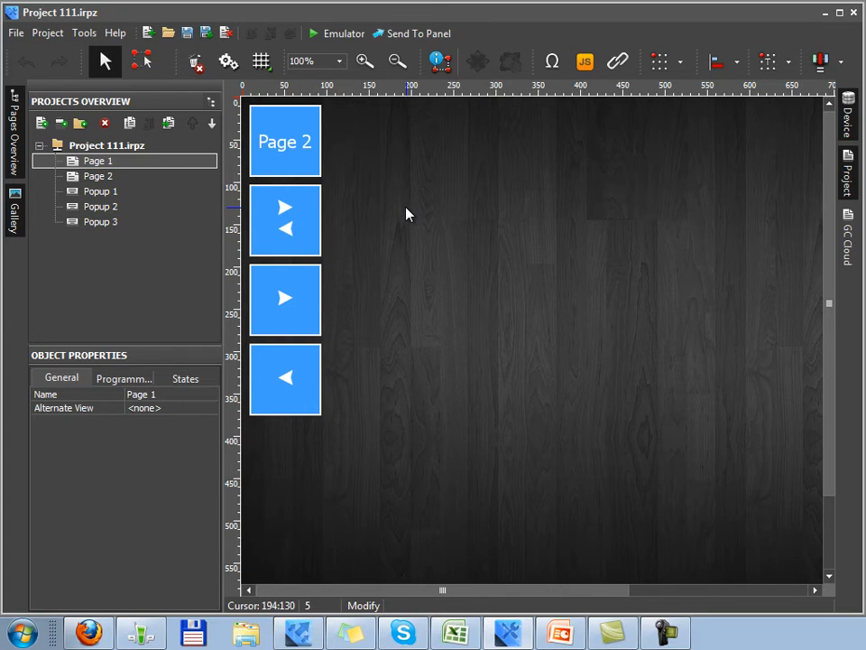
{"action": "left_click", "coordinate": [230, 63]}
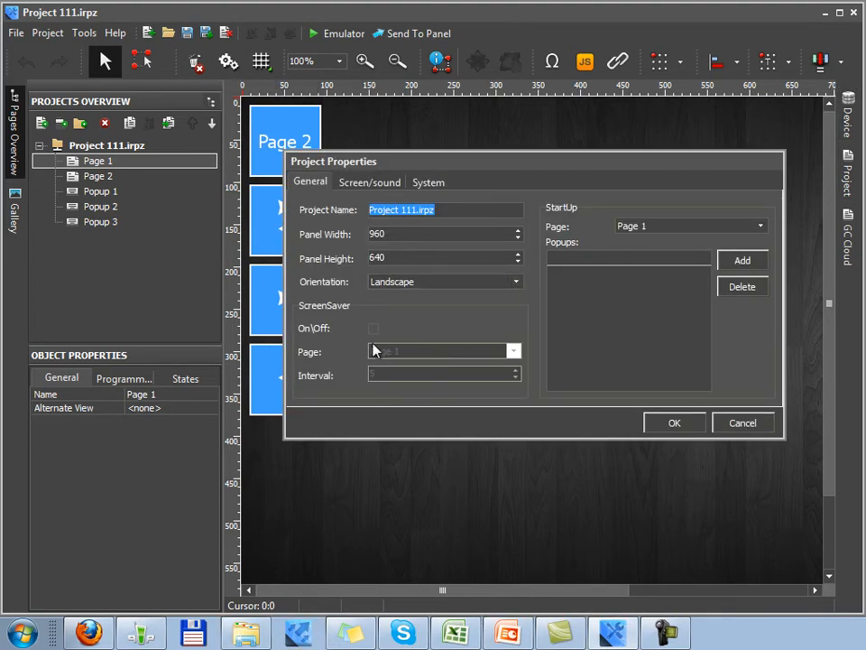
Step: Enable ScreenSaver with Page 1 as its page and an Interval of 60, then apply
{"action": "left_click", "coordinate": [373, 330]}
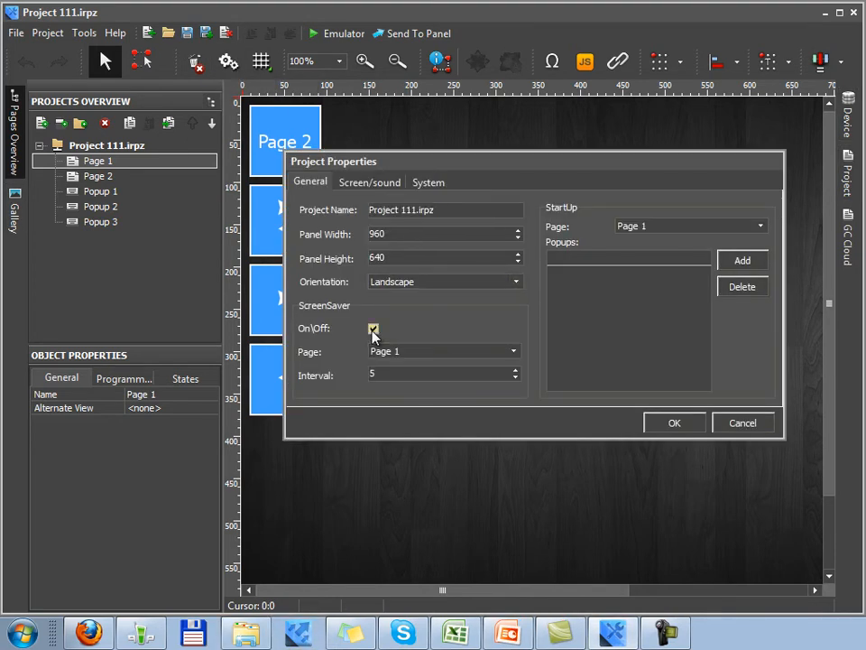
{"action": "left_click", "coordinate": [514, 352]}
{"action": "left_click", "coordinate": [514, 353]}
{"action": "key", "text": "Tab"}
{"action": "type", "text": "60"}
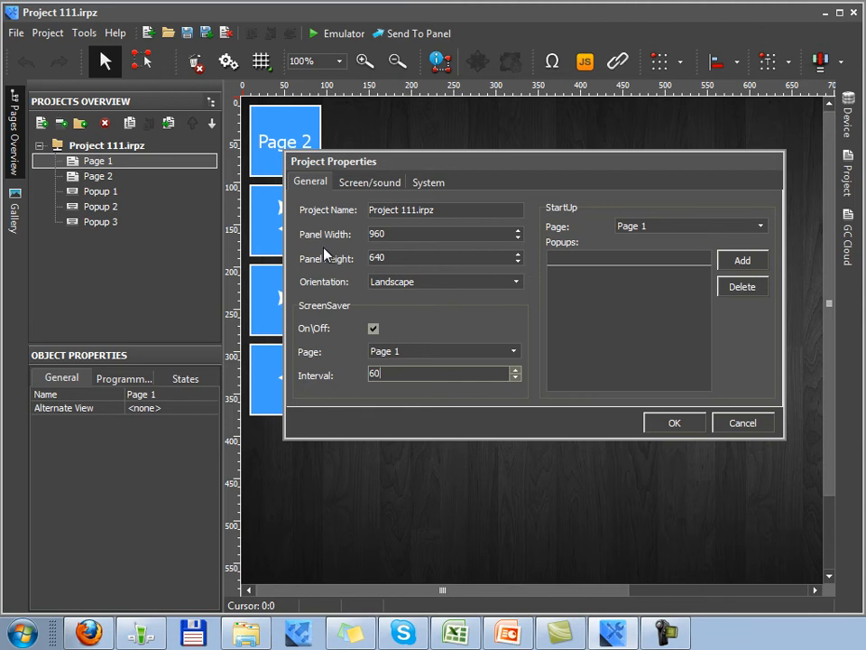
{"action": "left_click", "coordinate": [663, 430]}
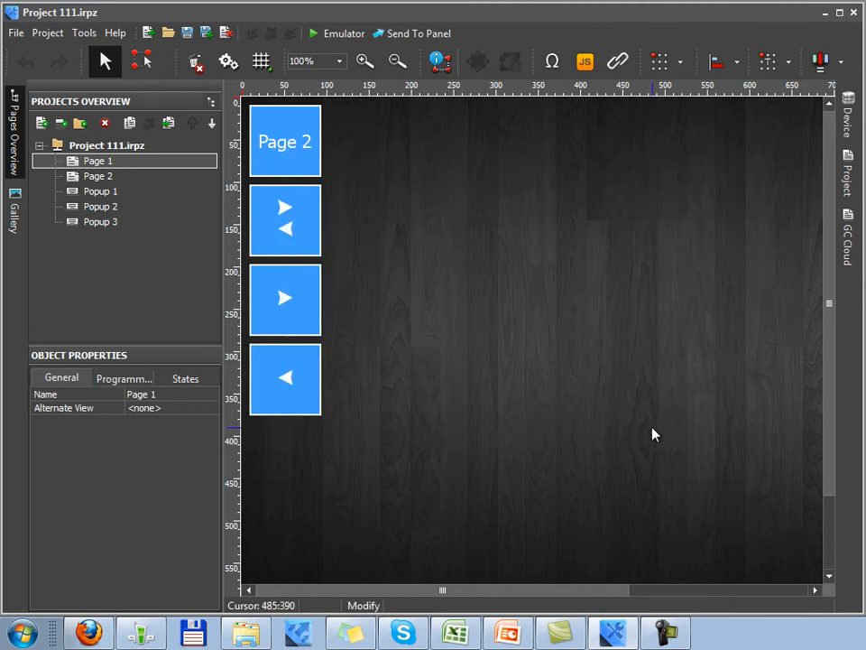
Step: Give the Page 2 button a Press action Show Page targeting 'Page 2'
{"action": "left_click", "coordinate": [306, 156]}
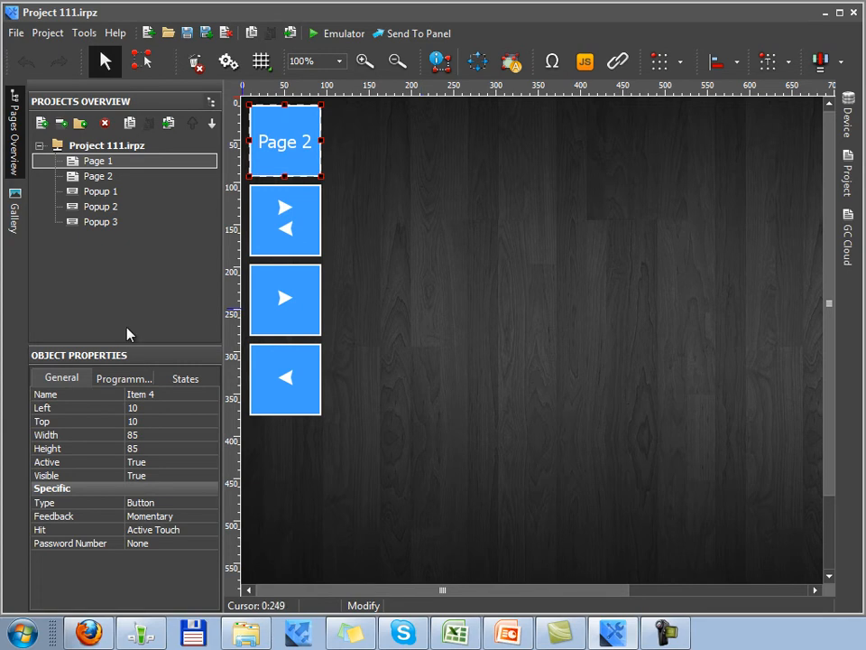
{"action": "left_click", "coordinate": [114, 379]}
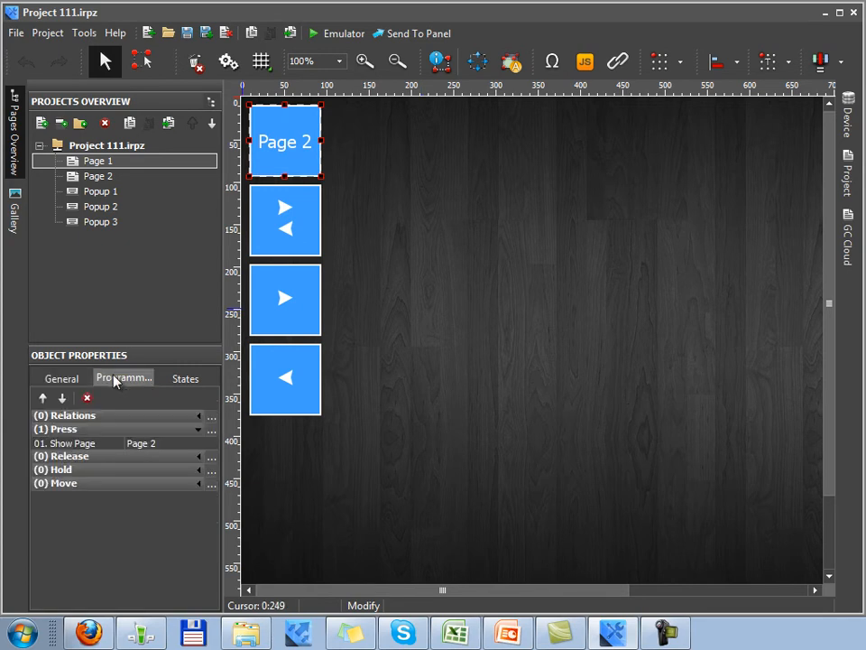
{"action": "left_click", "coordinate": [107, 445]}
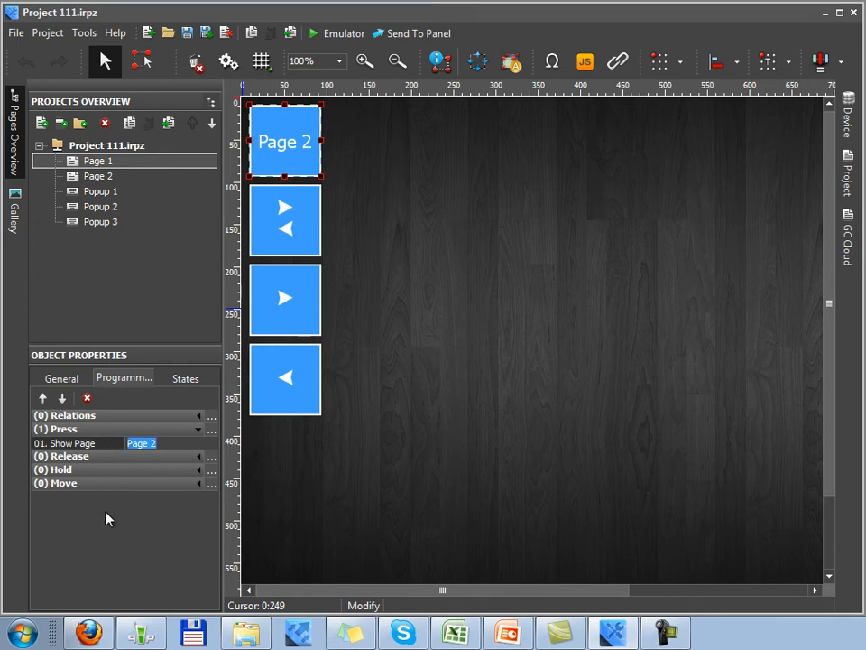
{"action": "left_click", "coordinate": [64, 445]}
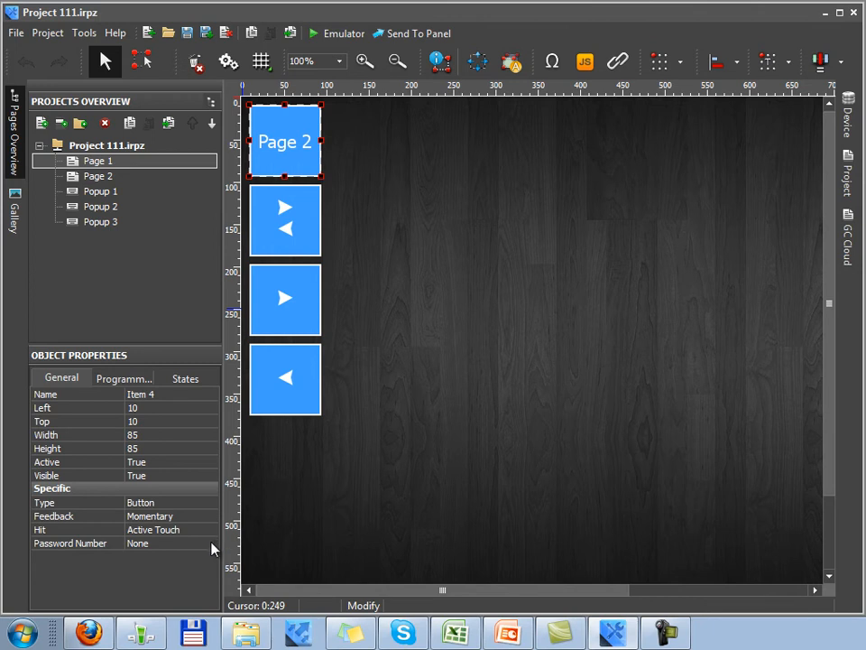
Step: Choose 1 as the Page 2 button's Password Number
{"action": "left_click", "coordinate": [213, 545]}
{"action": "left_click", "coordinate": [210, 544]}
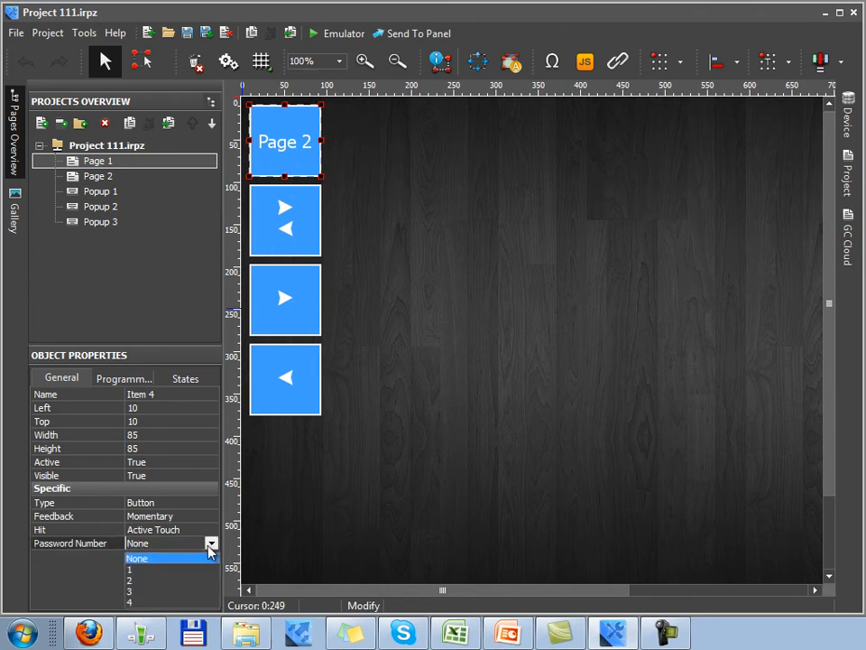
{"action": "left_click", "coordinate": [211, 545]}
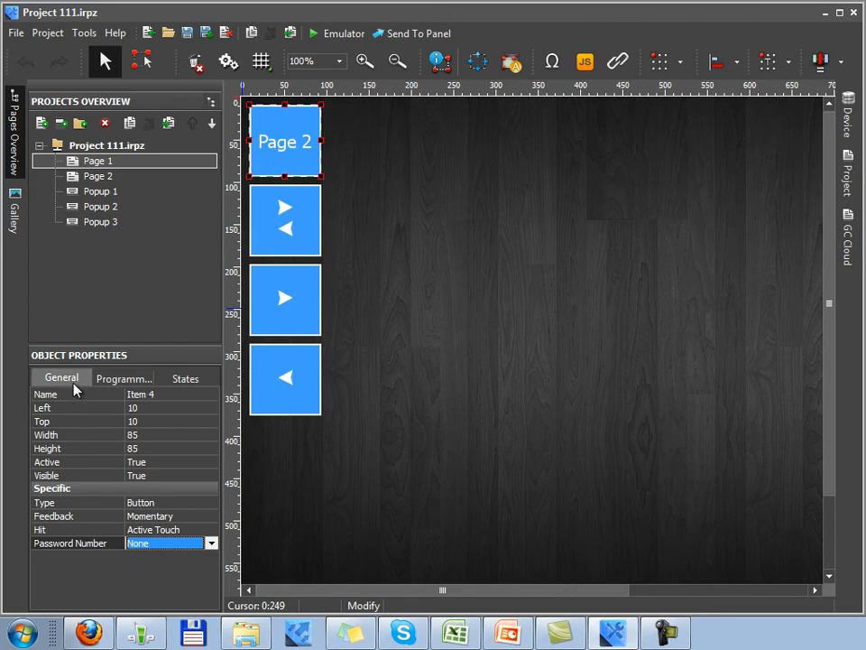
{"action": "left_click", "coordinate": [212, 543]}
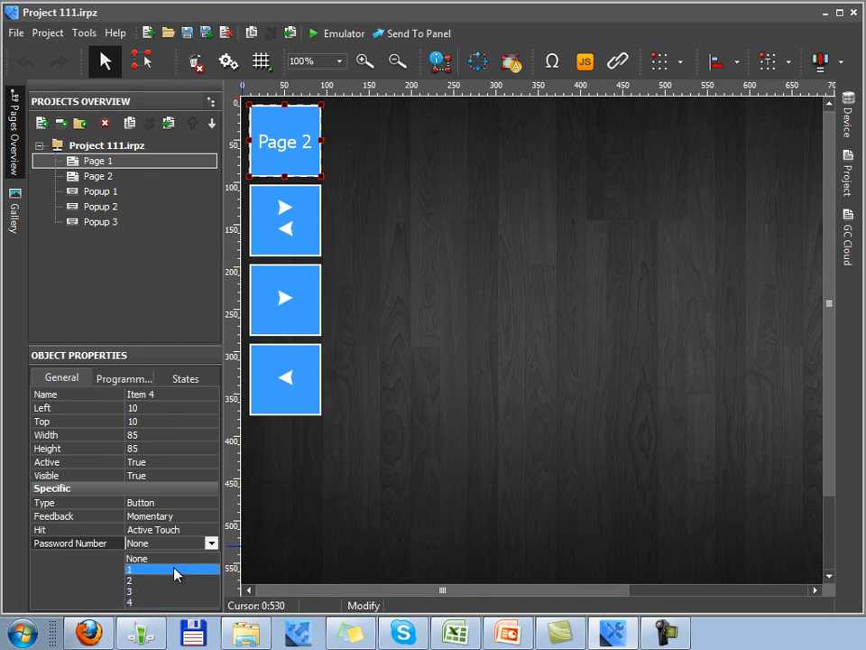
{"action": "left_click", "coordinate": [176, 571]}
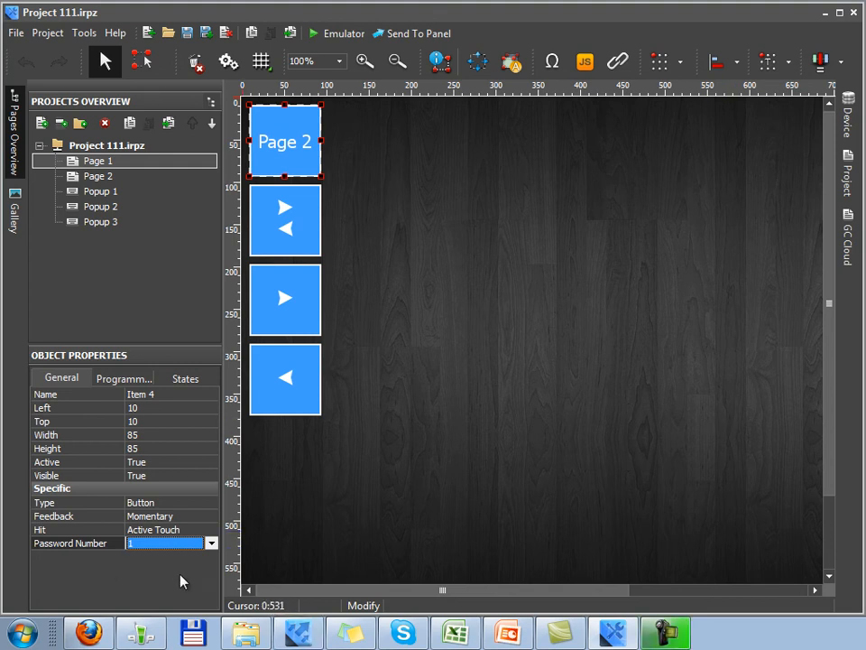
Step: Send Project 111 to the KAARI-PC panel via Send To Panel
{"action": "left_click", "coordinate": [433, 39]}
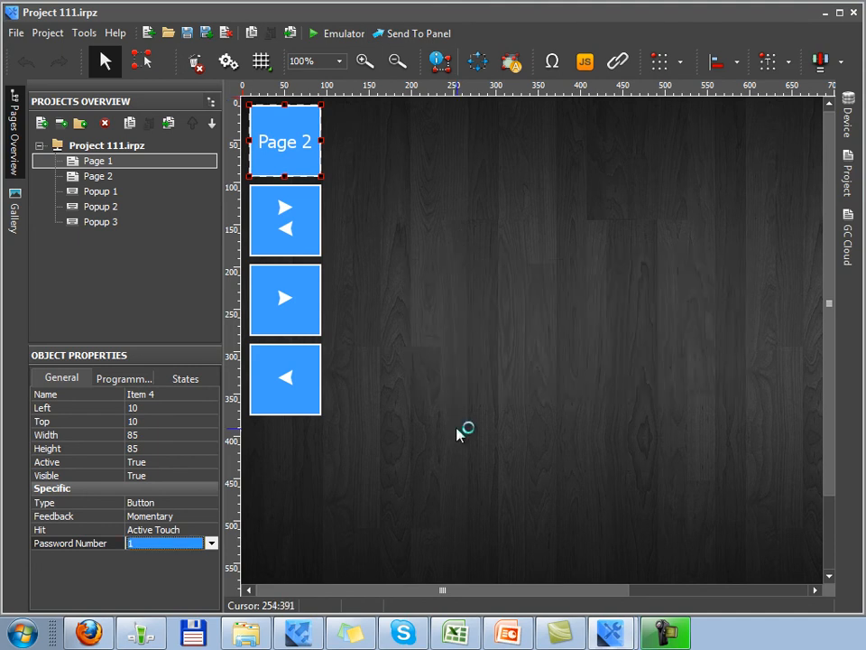
{"action": "left_click", "coordinate": [825, 16]}
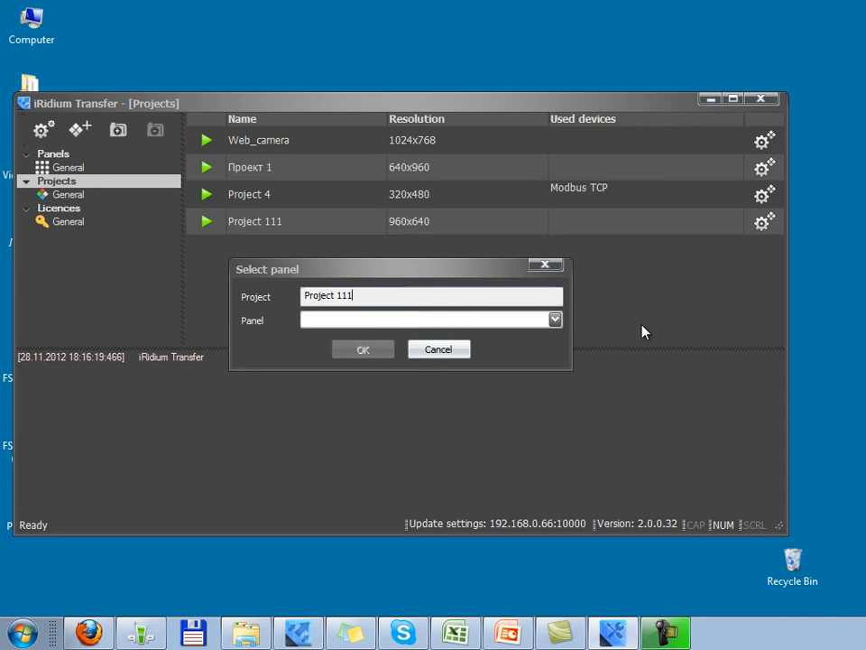
{"action": "left_click", "coordinate": [554, 319]}
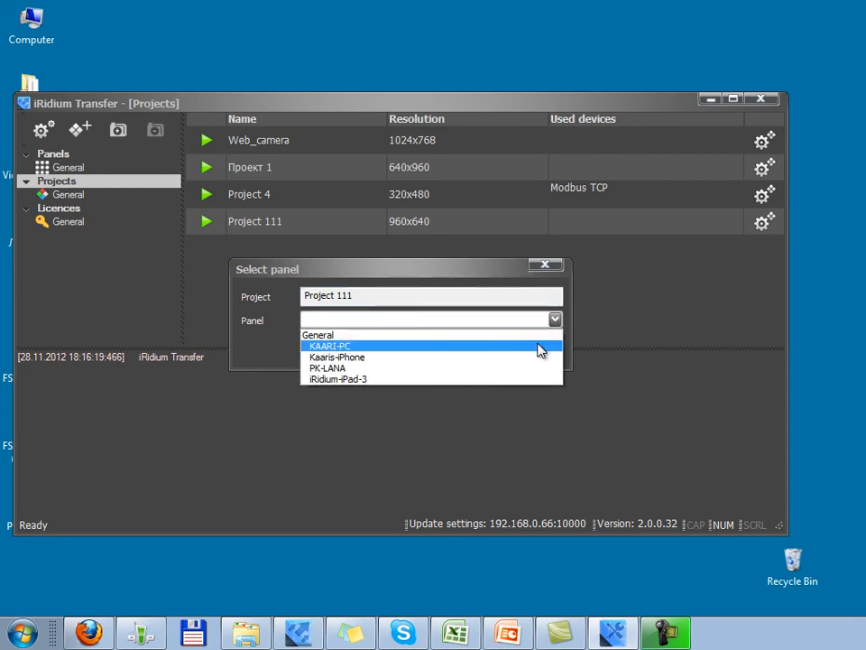
{"action": "left_click", "coordinate": [539, 346]}
{"action": "left_click", "coordinate": [364, 350]}
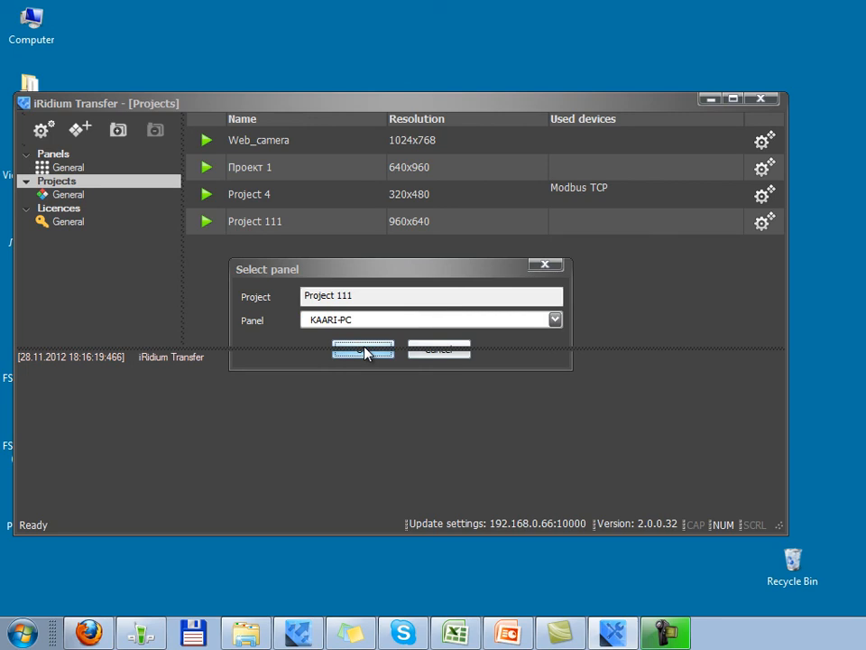
Step: Open Properties for Project 111 from the General project group
{"action": "left_click", "coordinate": [67, 198]}
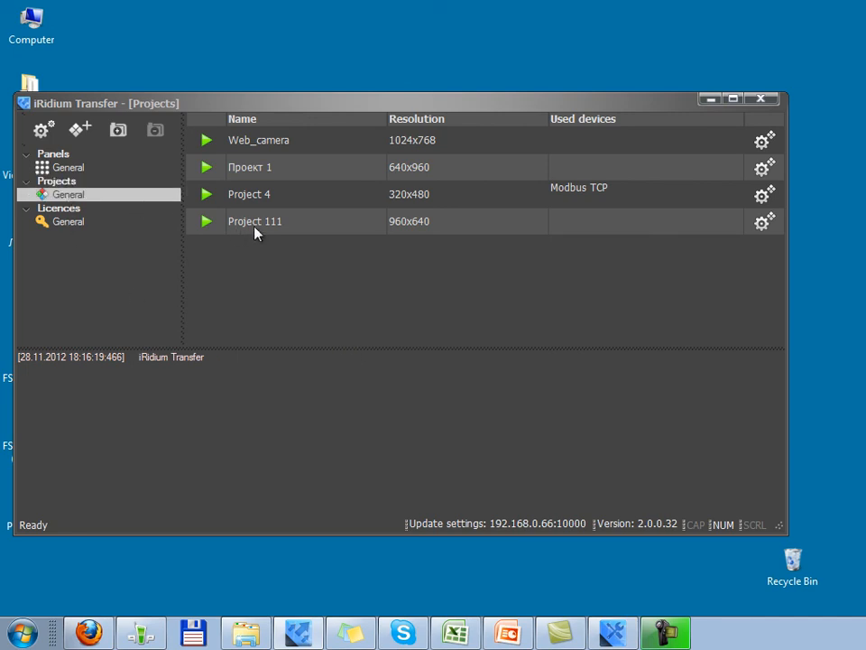
{"action": "right_click", "coordinate": [293, 230]}
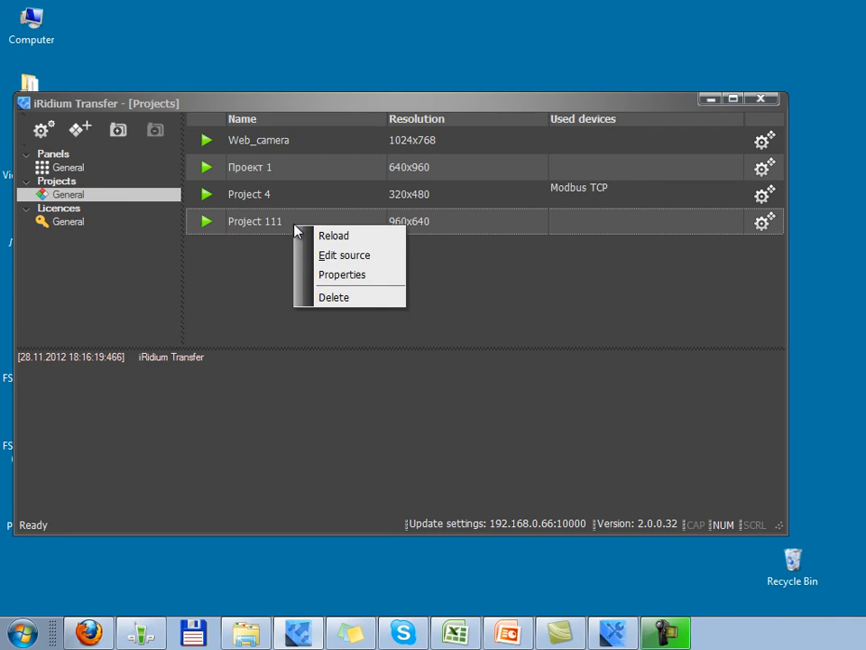
{"action": "left_click", "coordinate": [376, 285]}
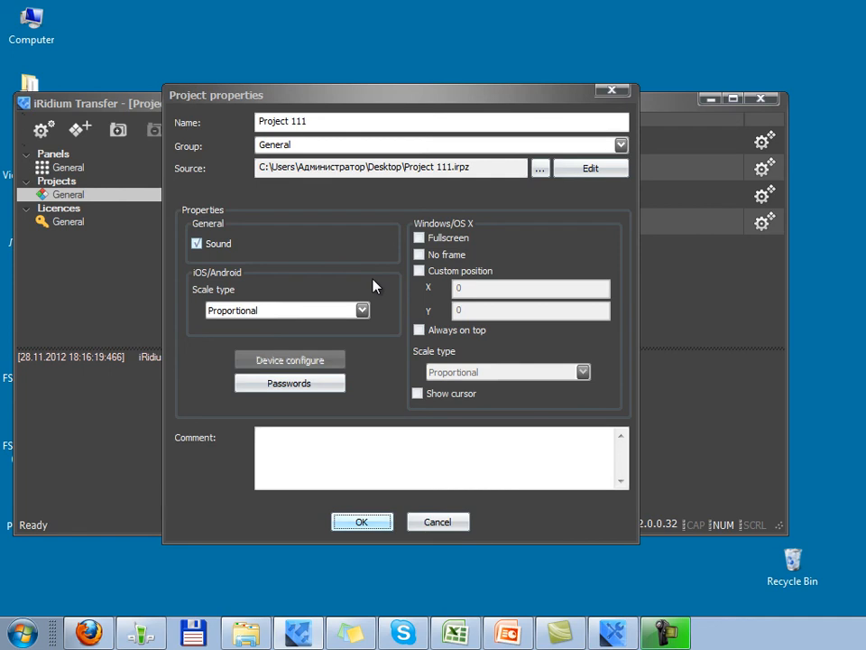
Step: Enter values for Password 1 and Password 2 in the Passwords dialog and accept
{"action": "left_click", "coordinate": [273, 387]}
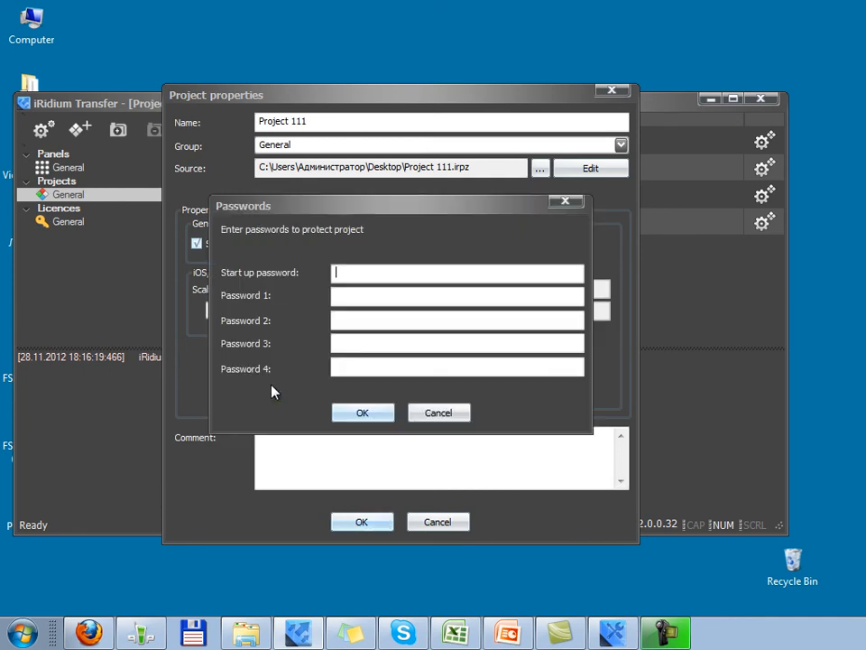
{"action": "left_click", "coordinate": [349, 277]}
{"action": "left_click", "coordinate": [344, 296]}
{"action": "left_click", "coordinate": [339, 321]}
{"action": "left_click", "coordinate": [339, 344]}
{"action": "left_click", "coordinate": [338, 296]}
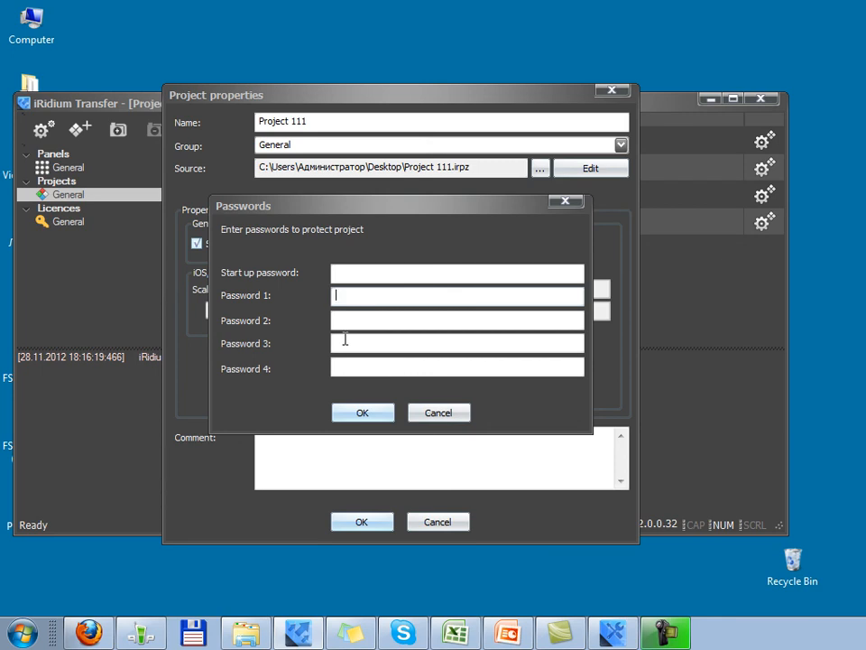
{"action": "type", "text": "123"}
{"action": "left_click", "coordinate": [344, 323]}
{"action": "type", "text": "1234"}
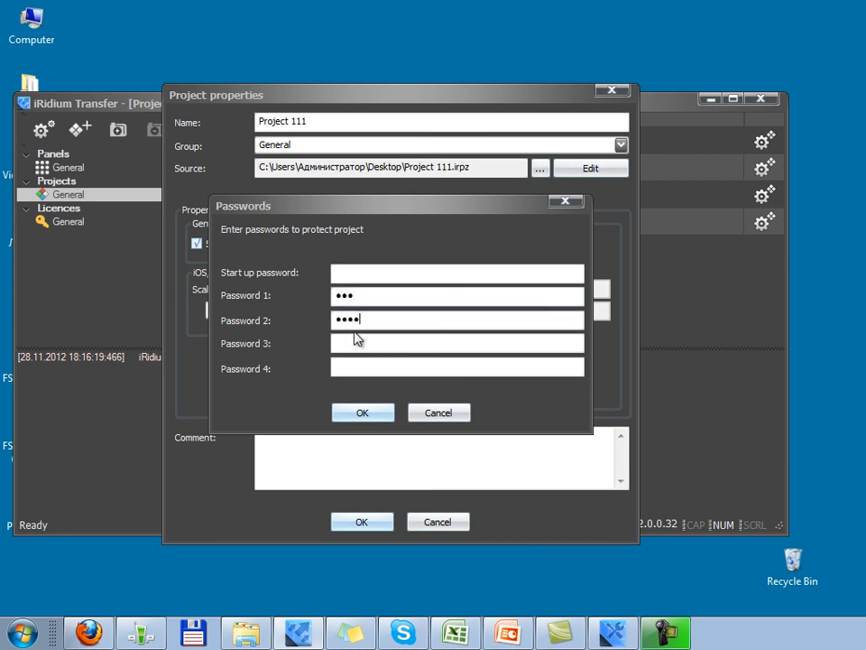
{"action": "left_click", "coordinate": [351, 270]}
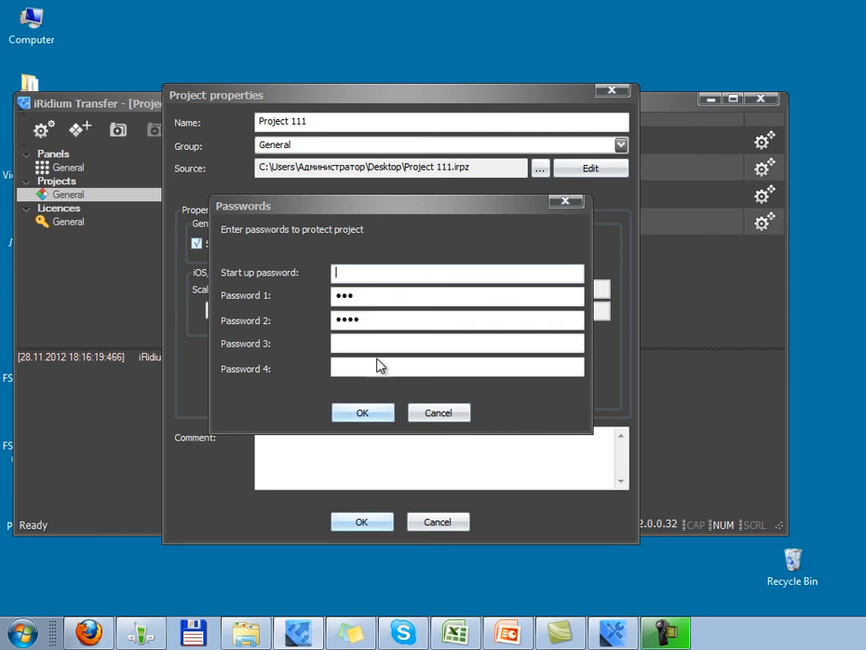
{"action": "left_click", "coordinate": [362, 413]}
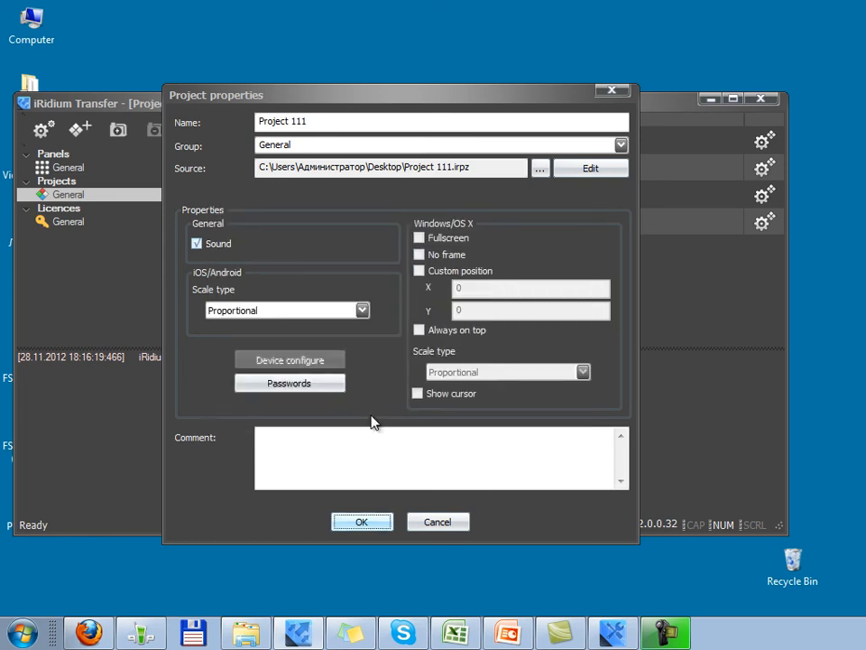
Step: Confirm Project 111's properties and bring the GUI editor back to Page 1
{"action": "left_click", "coordinate": [362, 522]}
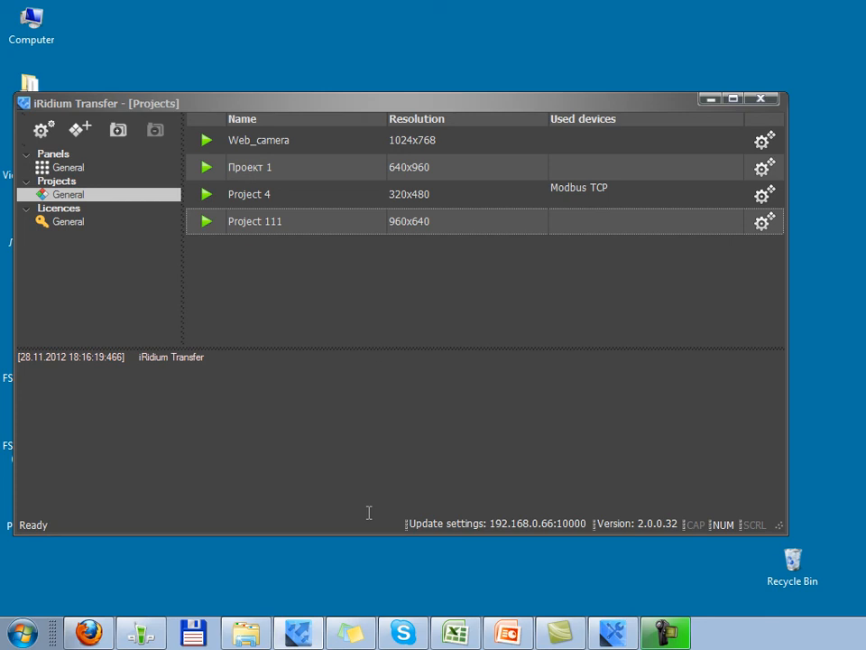
{"action": "left_click", "coordinate": [603, 642]}
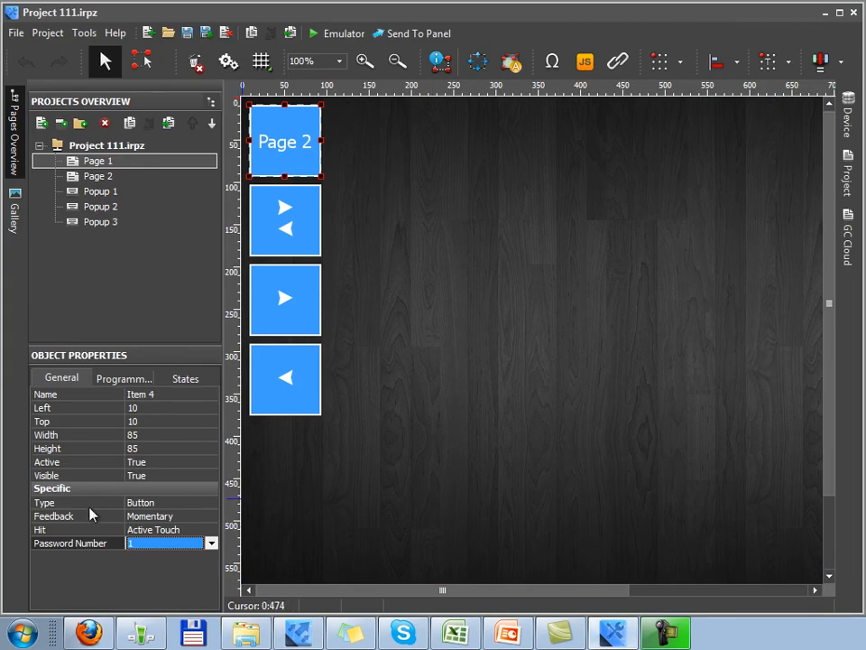
{"action": "left_click", "coordinate": [68, 544]}
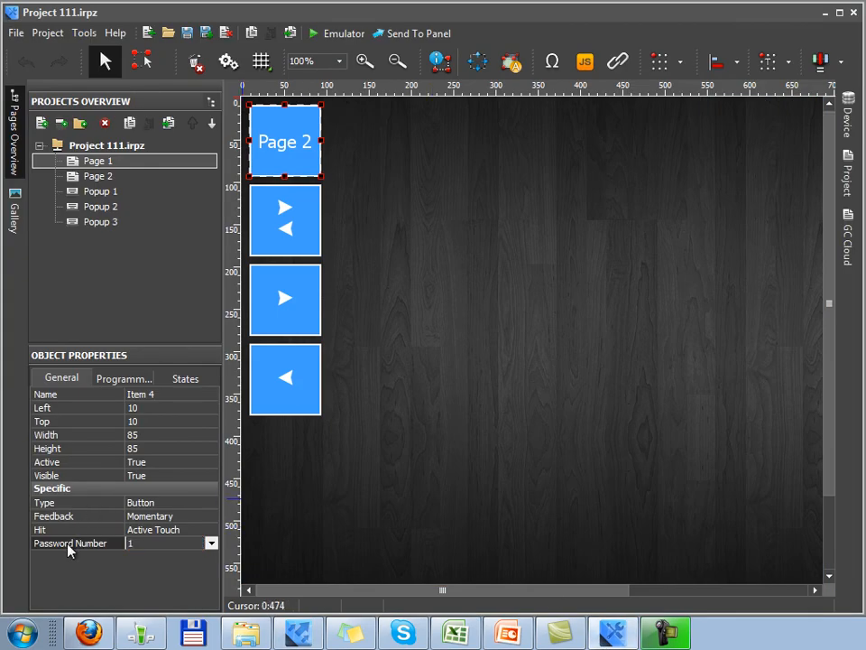